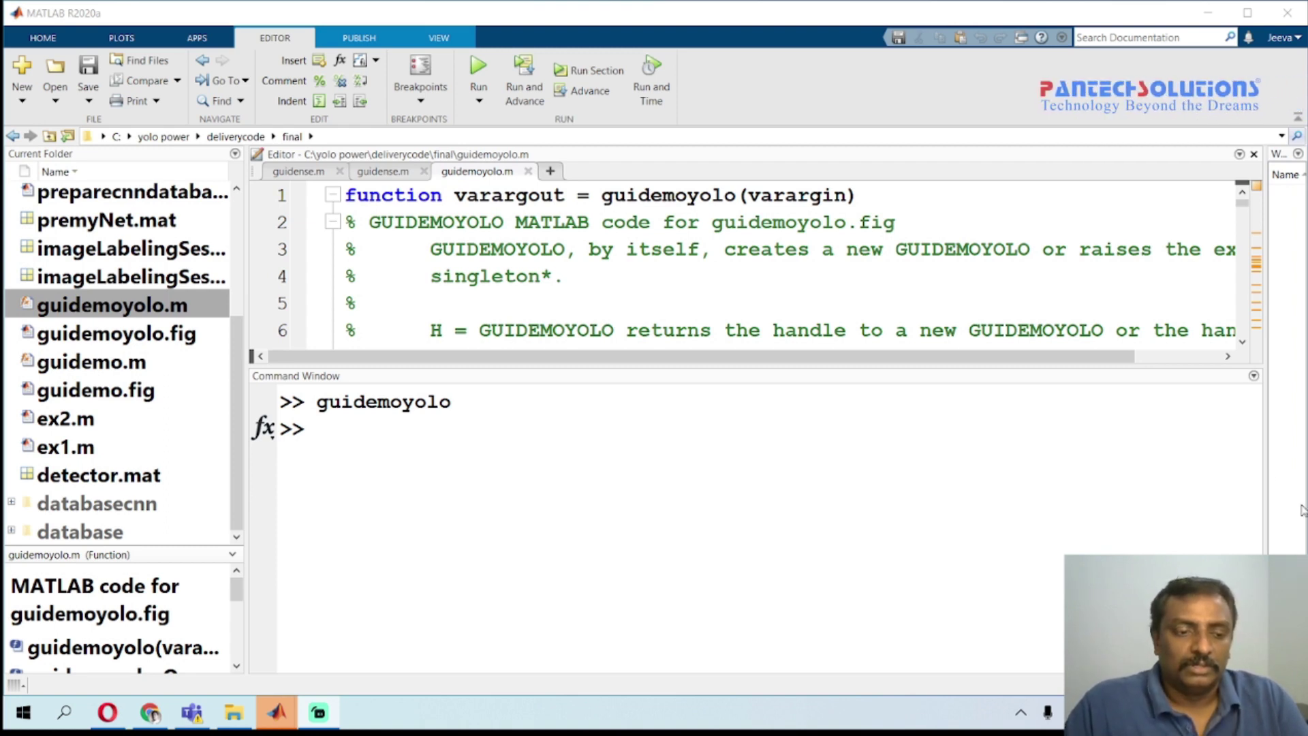
- Recall and run the guidemoyolo command to open the insulator-detection GUI
left_click(1249, 453)
key("Up")
key("Return")
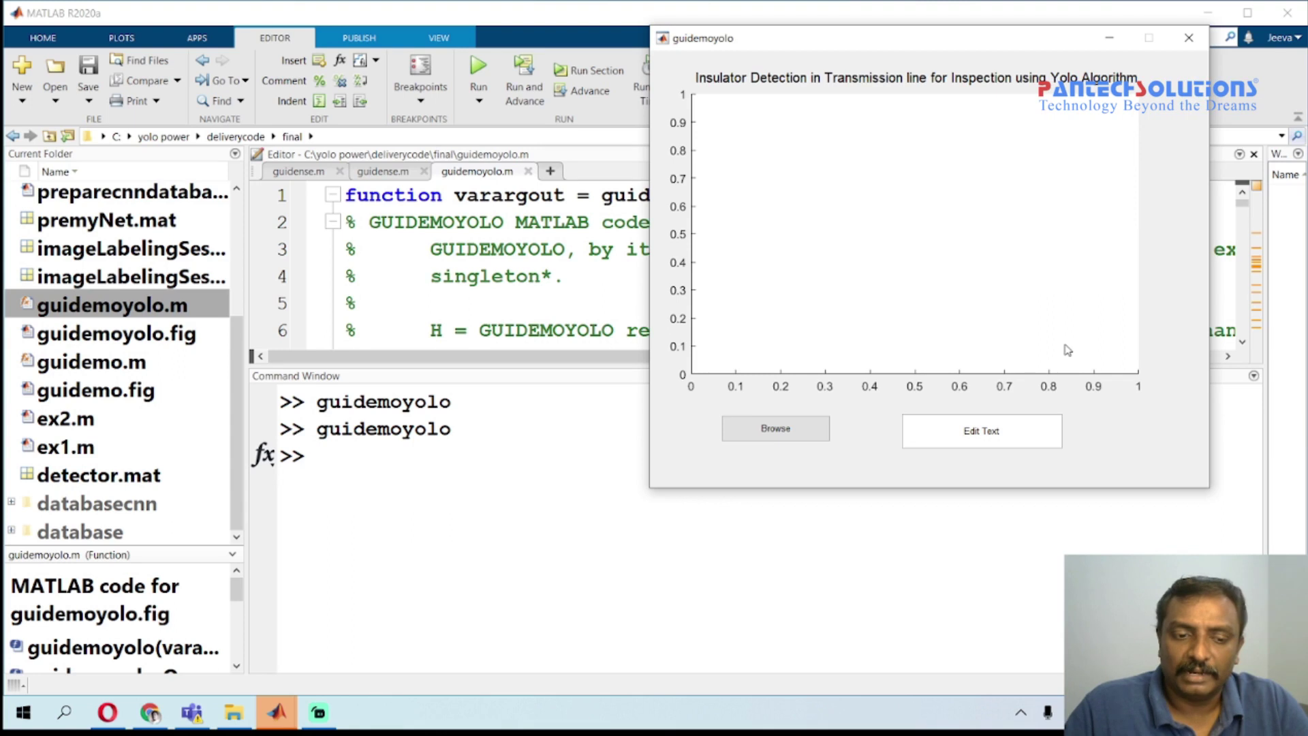
- Load an insulator image from the database folder to detect a normal insulator
left_click(788, 431)
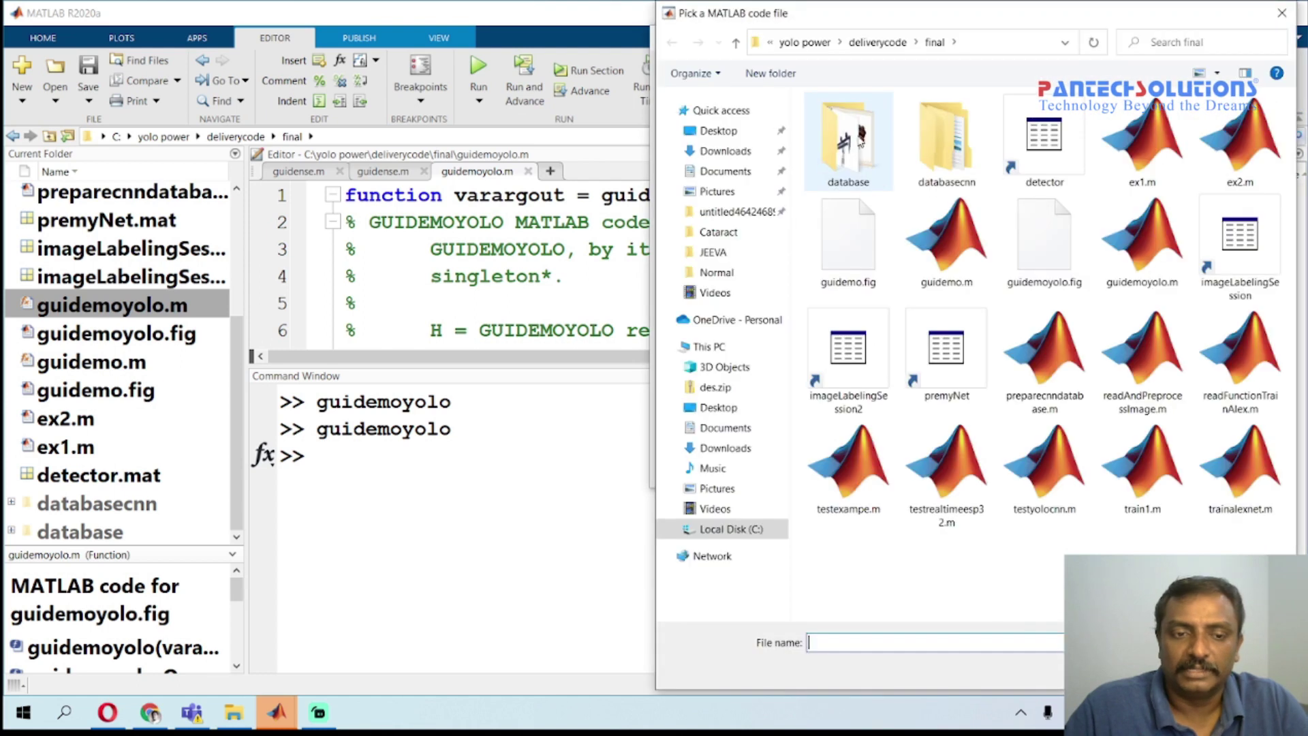
double_click(862, 143)
double_click(863, 164)
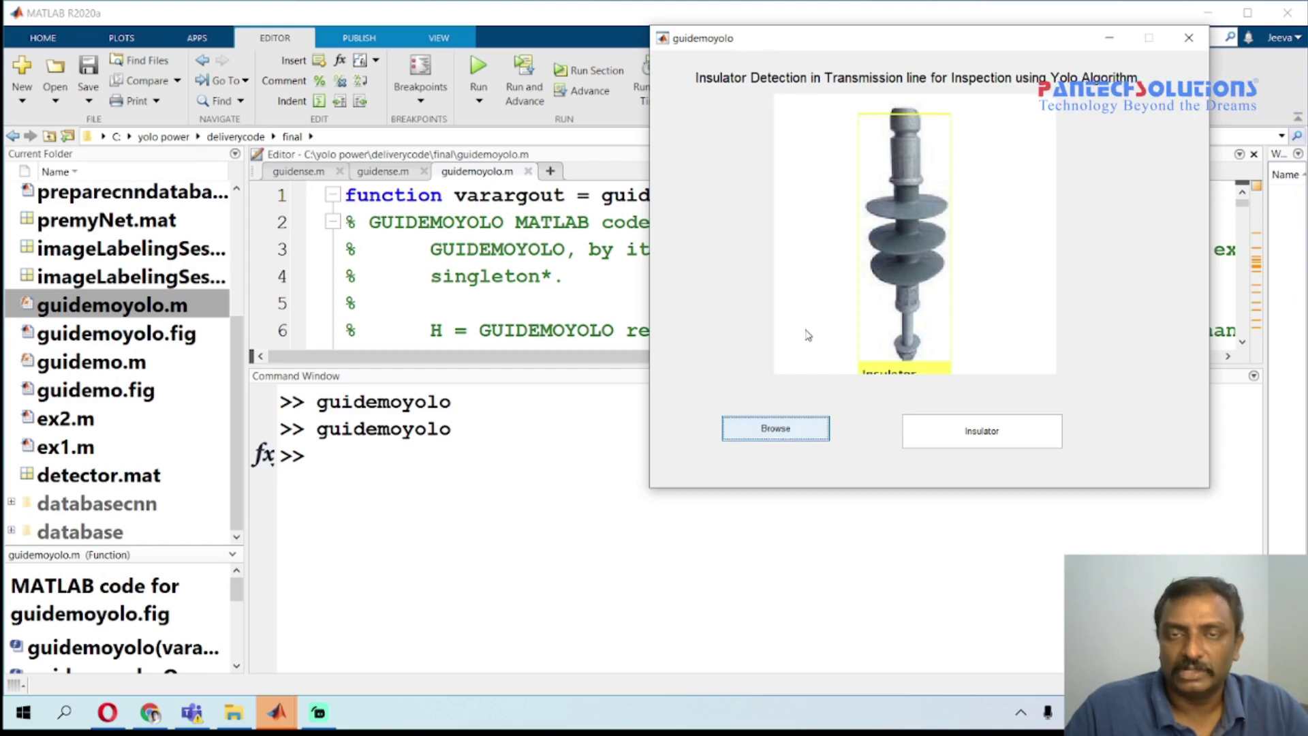
- Load frame407.jpg from the database to detect a cracked insulator
key("Return")
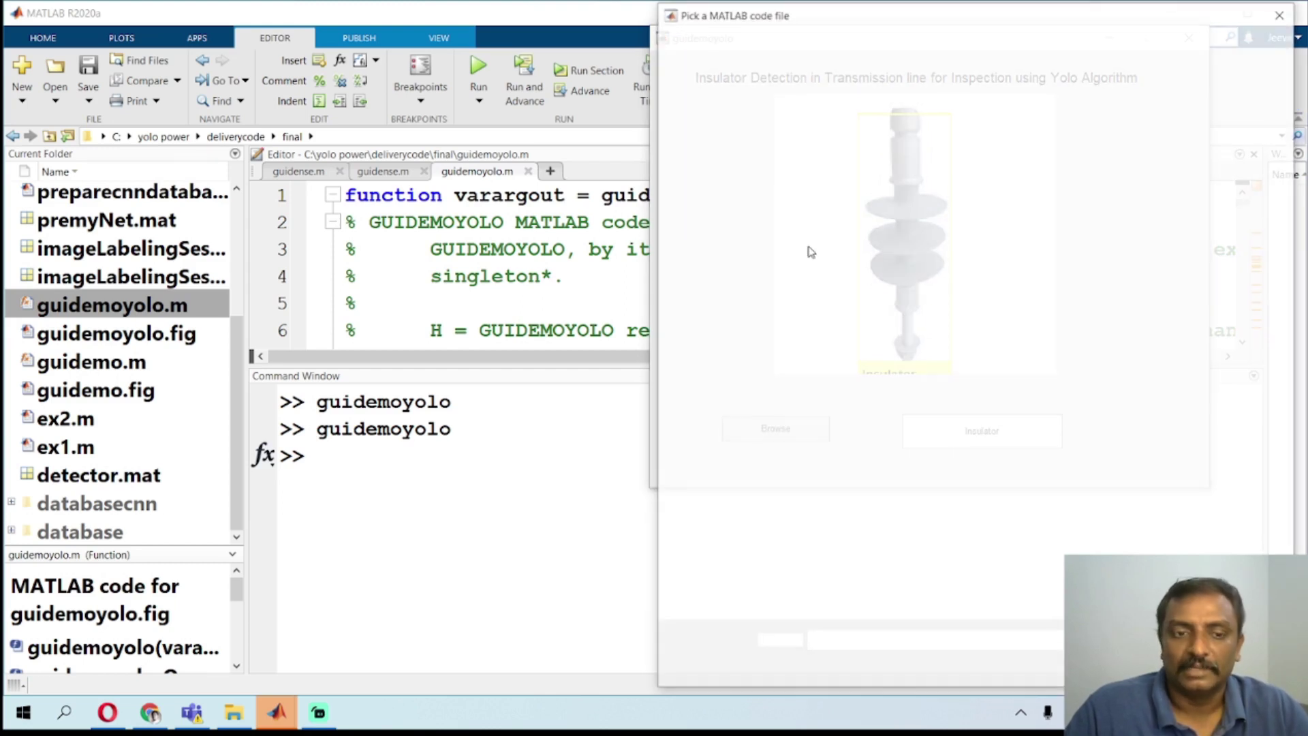
scroll(898, 224, "down", 10)
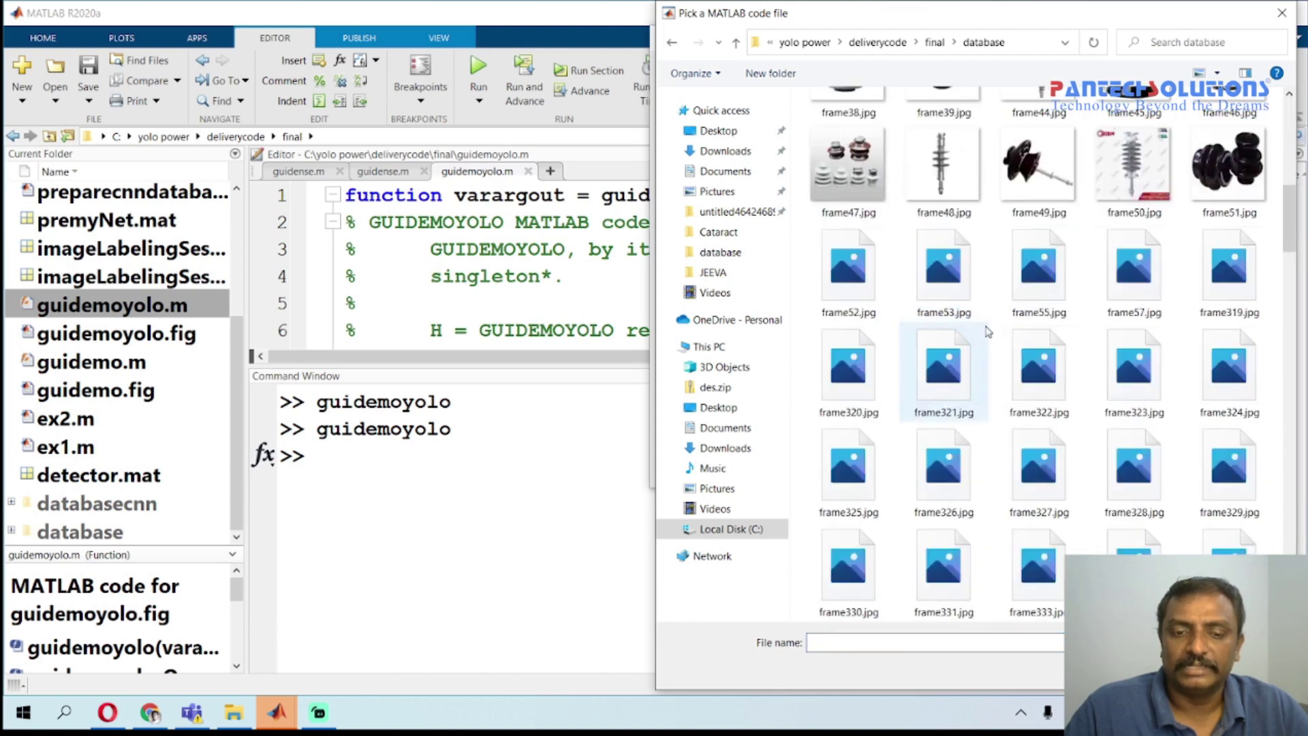
scroll(941, 308, "down", 5)
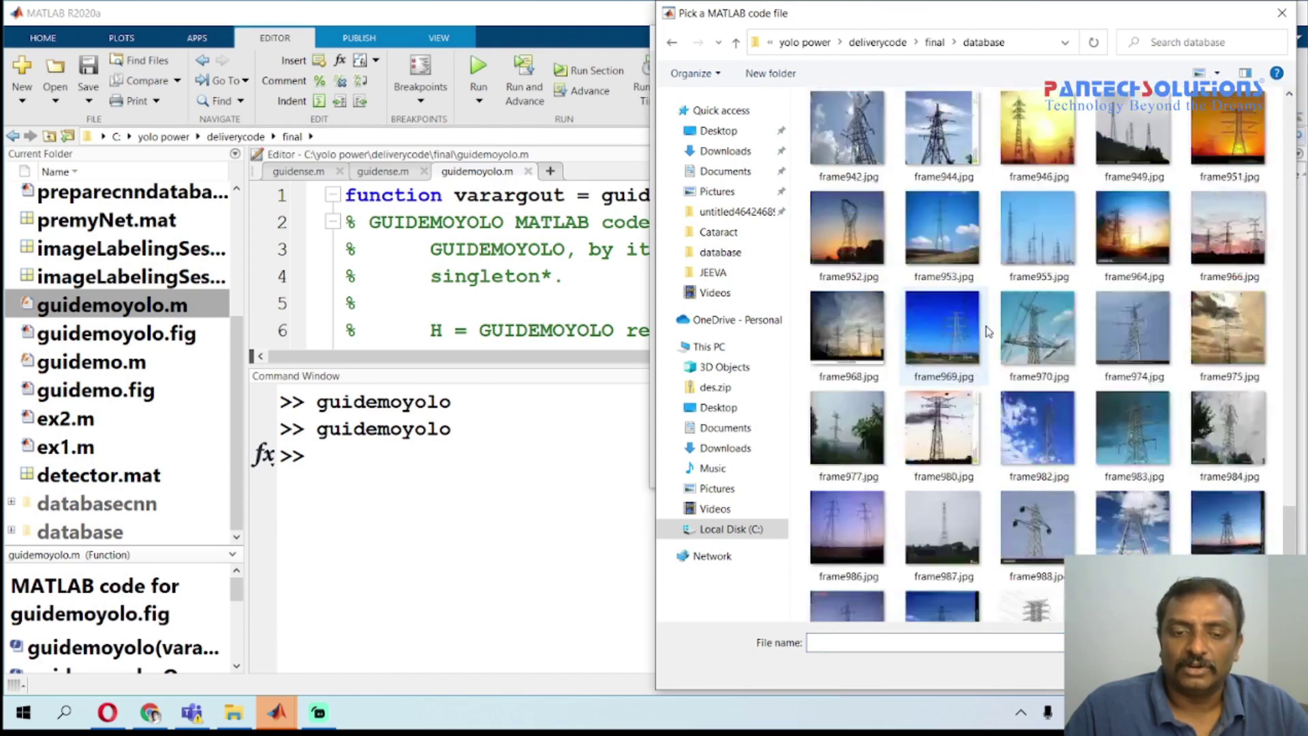
scroll(987, 331, "up", 5)
scroll(1022, 389, "up", 3)
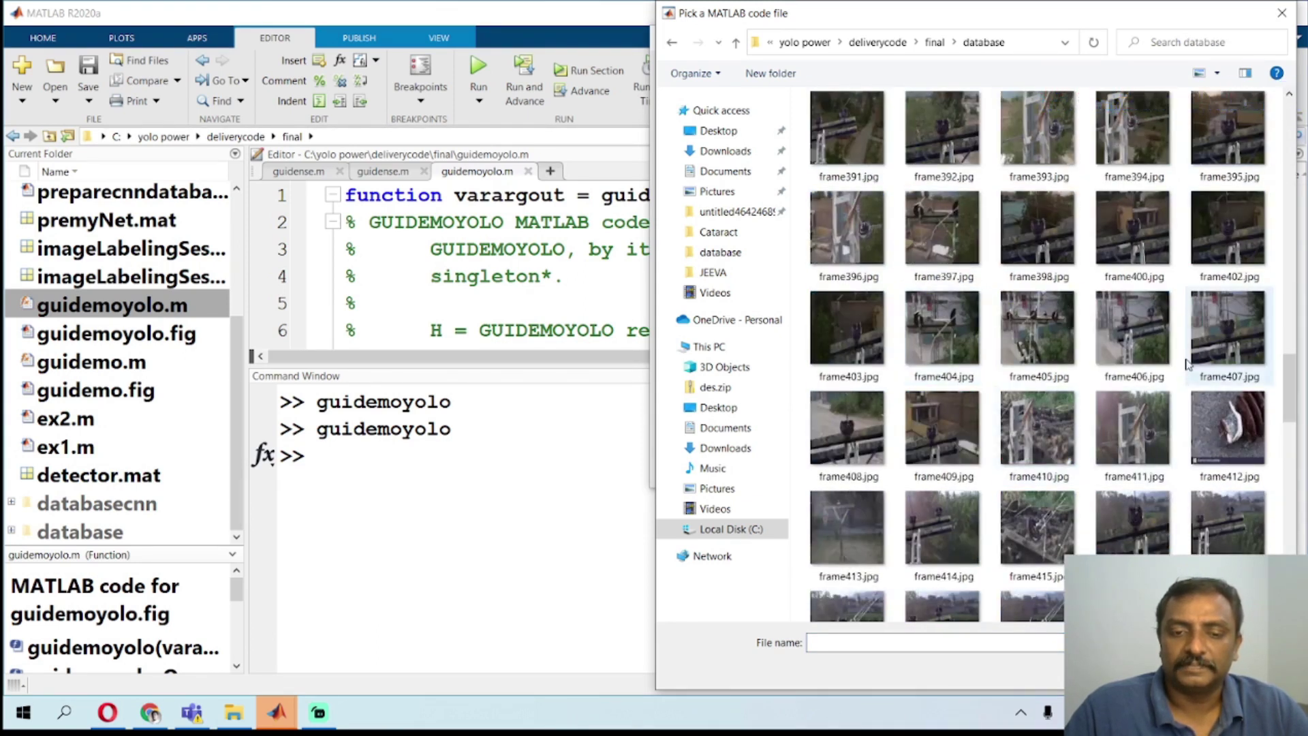
double_click(1239, 346)
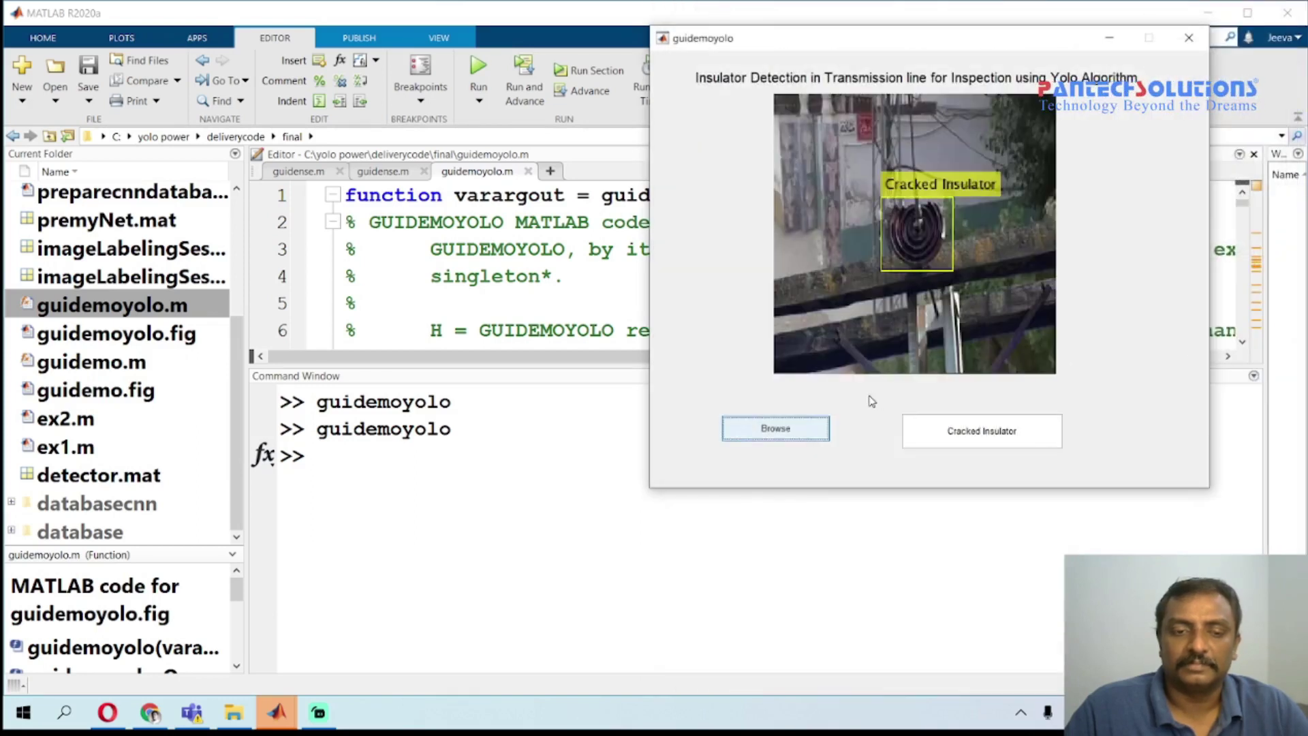